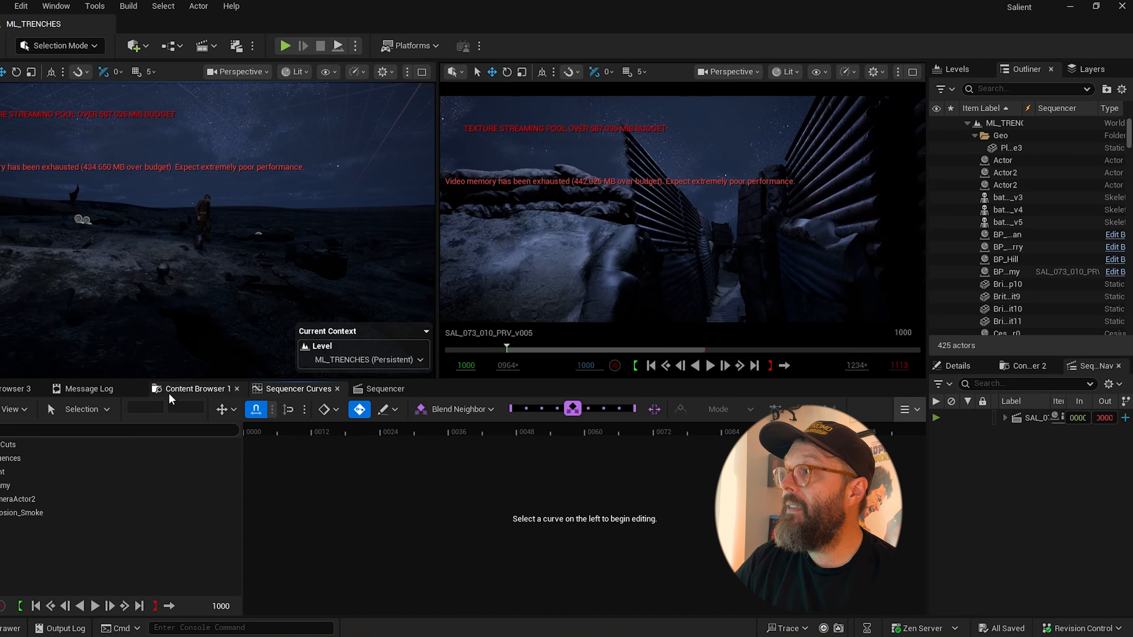
- Create a new folder named BritishDugout in the HawthorneTrench Scans content folder
{"action": "left_click", "coordinate": [170, 389]}
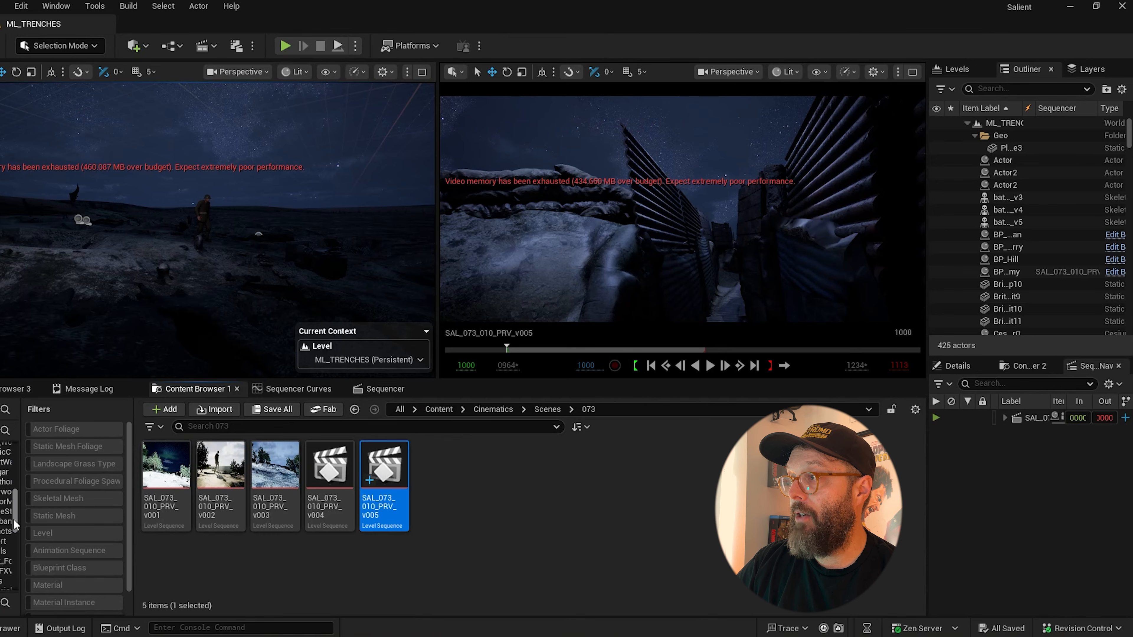
{"action": "left_click", "coordinate": [14, 523]}
{"action": "right_click", "coordinate": [719, 583]}
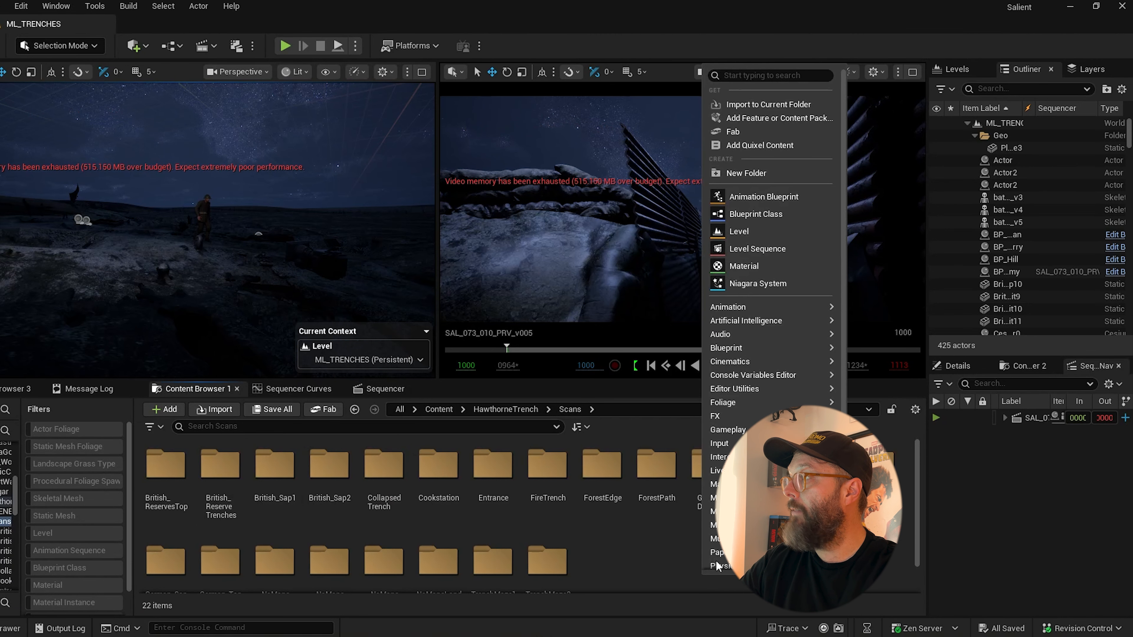
{"action": "left_click", "coordinate": [734, 172]}
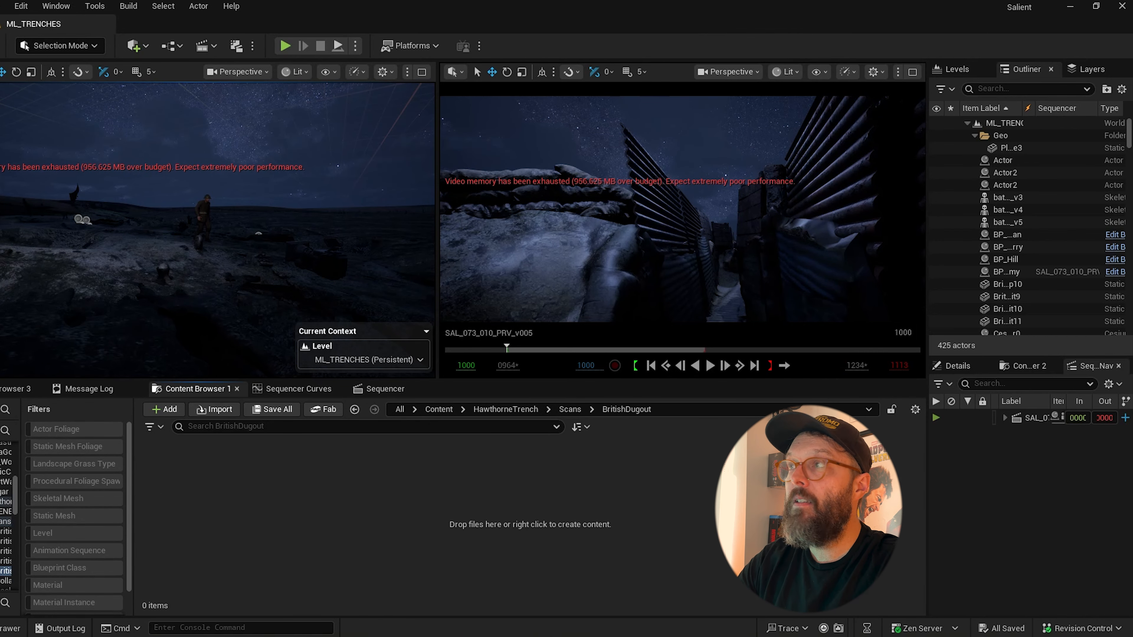
- Import BritishDugout.fbx from the HawthorneScans folder on disk into the BritishDugout content folder
{"action": "left_click_drag", "start_coordinate": [1, 268], "coordinate": [548, 95]}
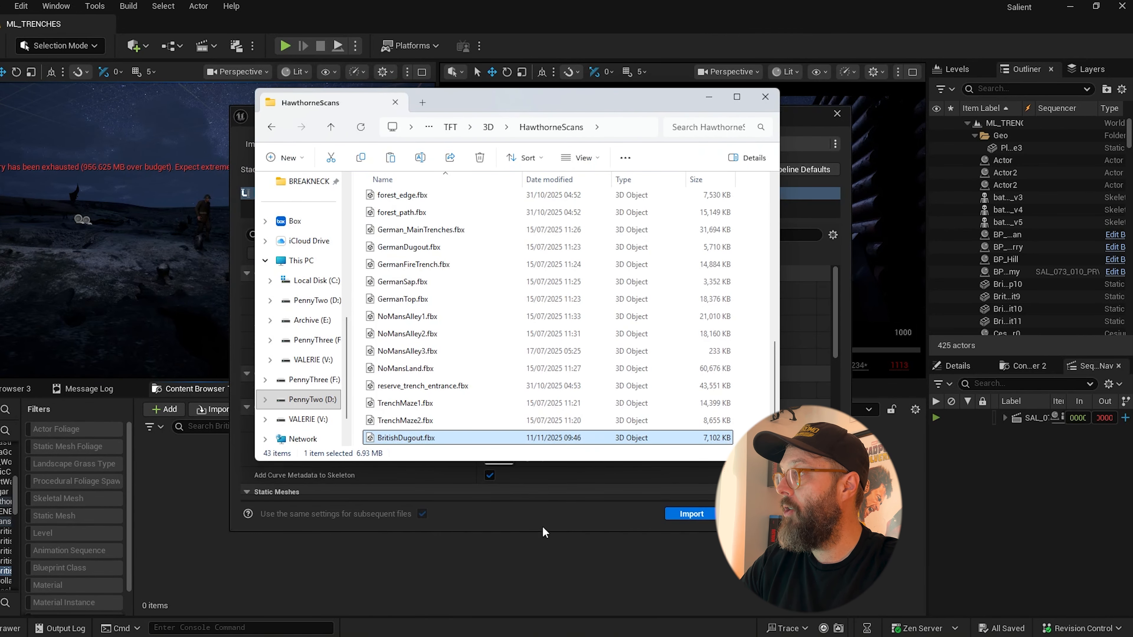
{"action": "key", "text": "Return"}
{"action": "left_click", "coordinate": [691, 513]}
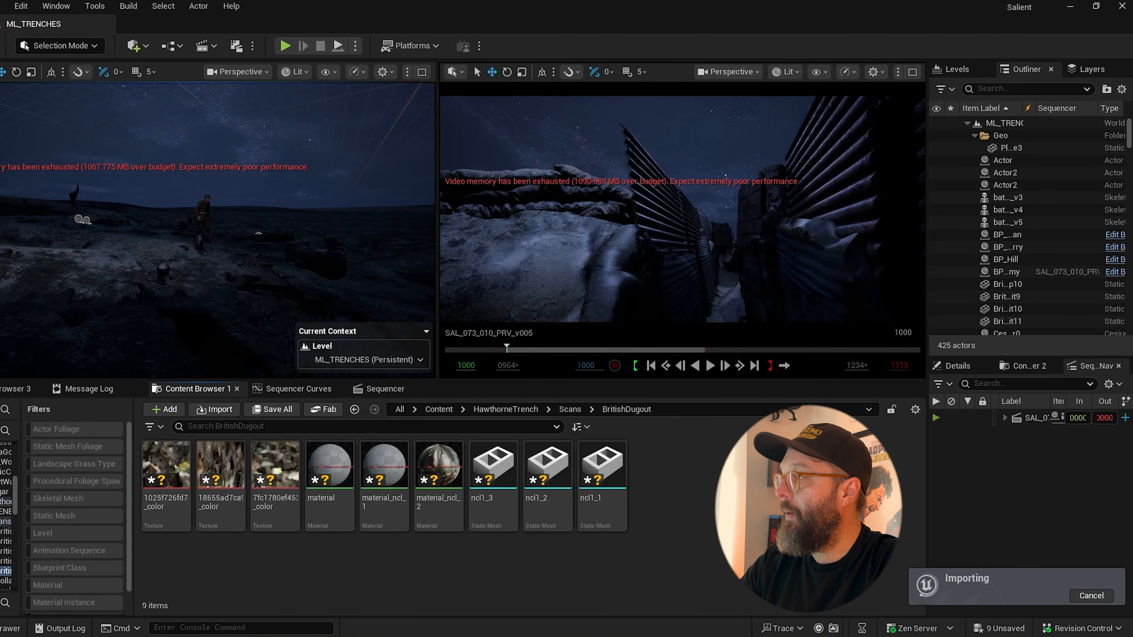
{"action": "left_click", "coordinate": [689, 481]}
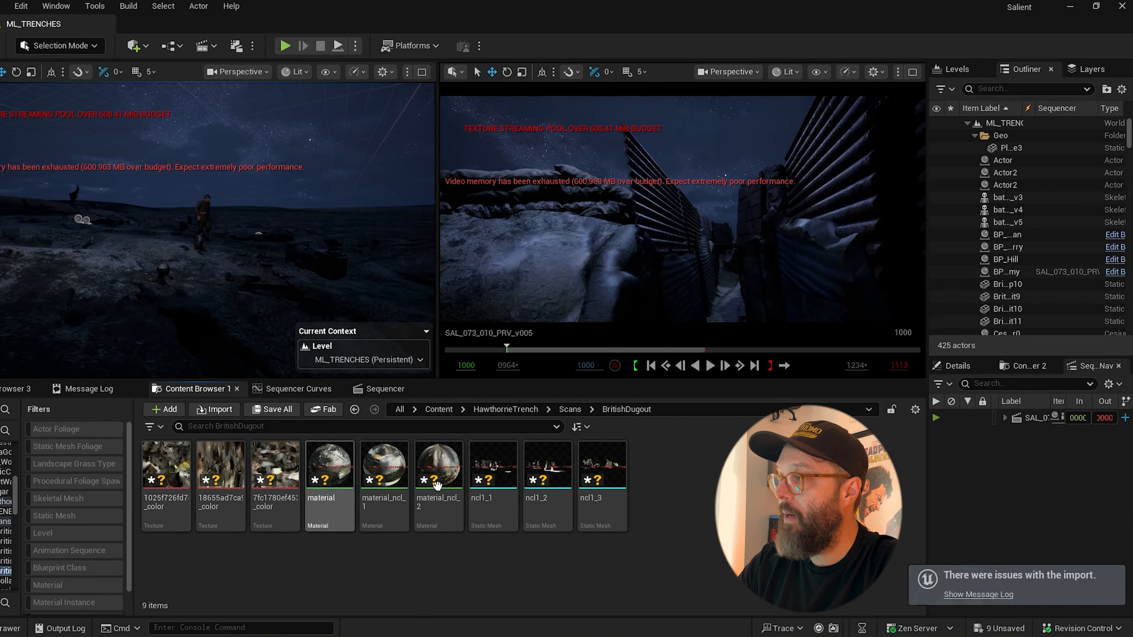
- Mark all imported assets in the BritishDugout folder for add in revision control
{"action": "key", "text": "ctrl+a"}
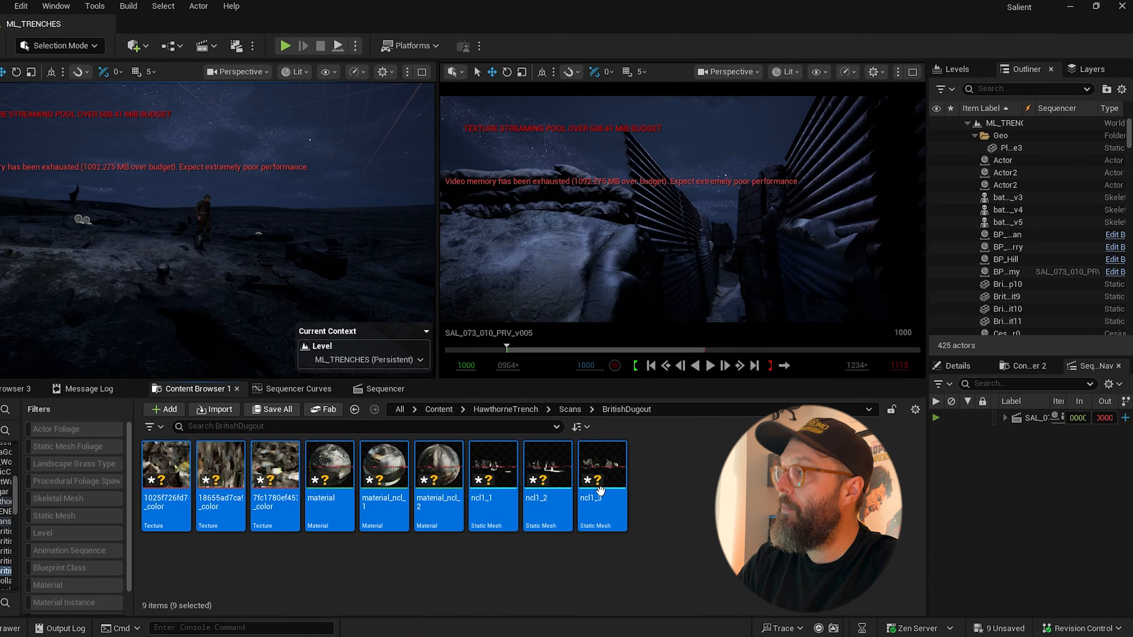
{"action": "right_click", "coordinate": [603, 474]}
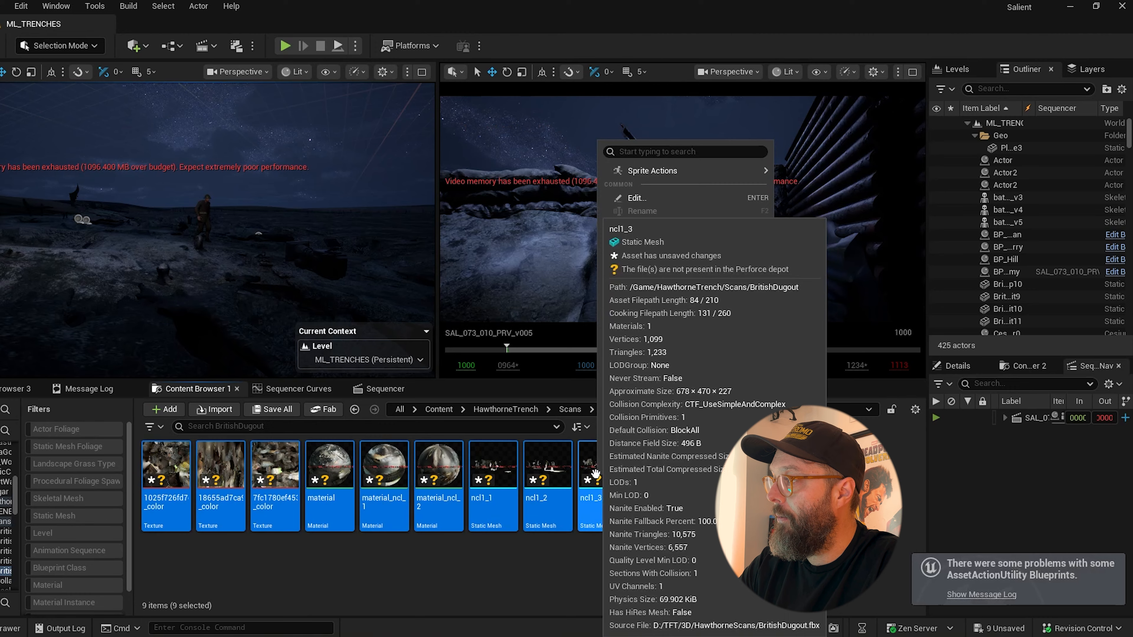
{"action": "mouse_move", "coordinate": [666, 466]}
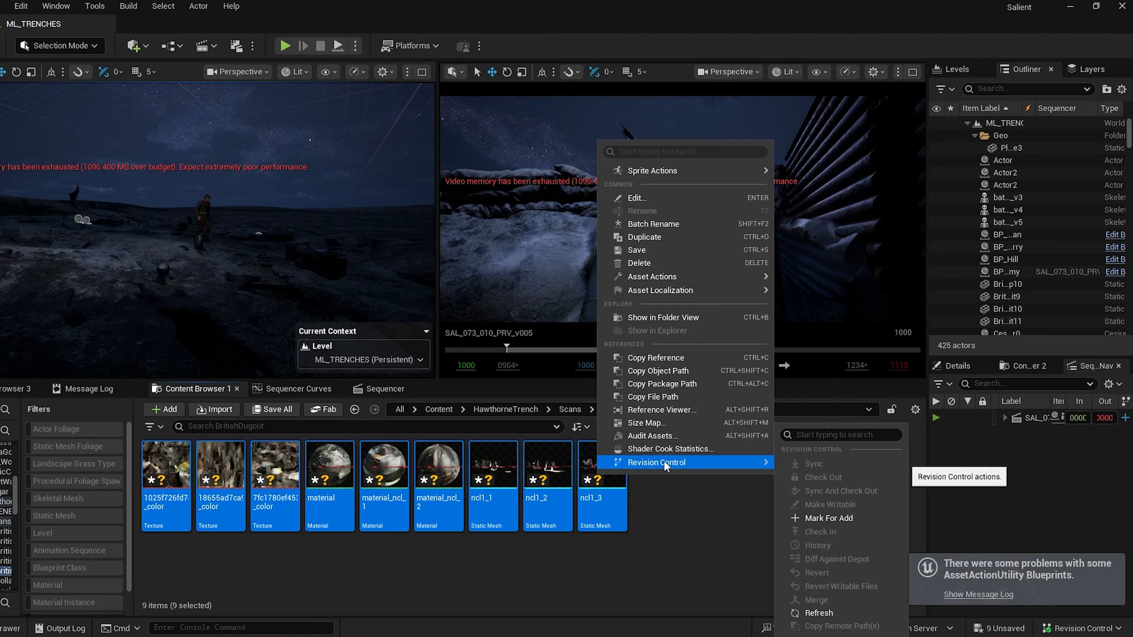
{"action": "left_click", "coordinate": [828, 519]}
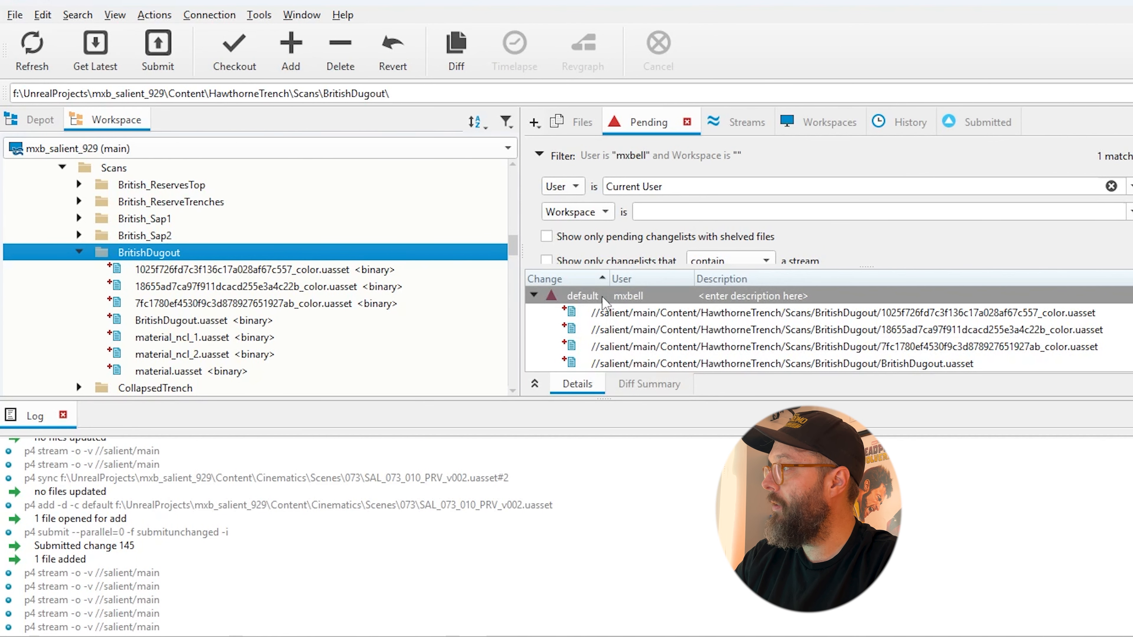
- In the P4V client, submit the default pending changelist with a description saying the British Dugout was added
{"action": "left_click", "coordinate": [664, 298]}
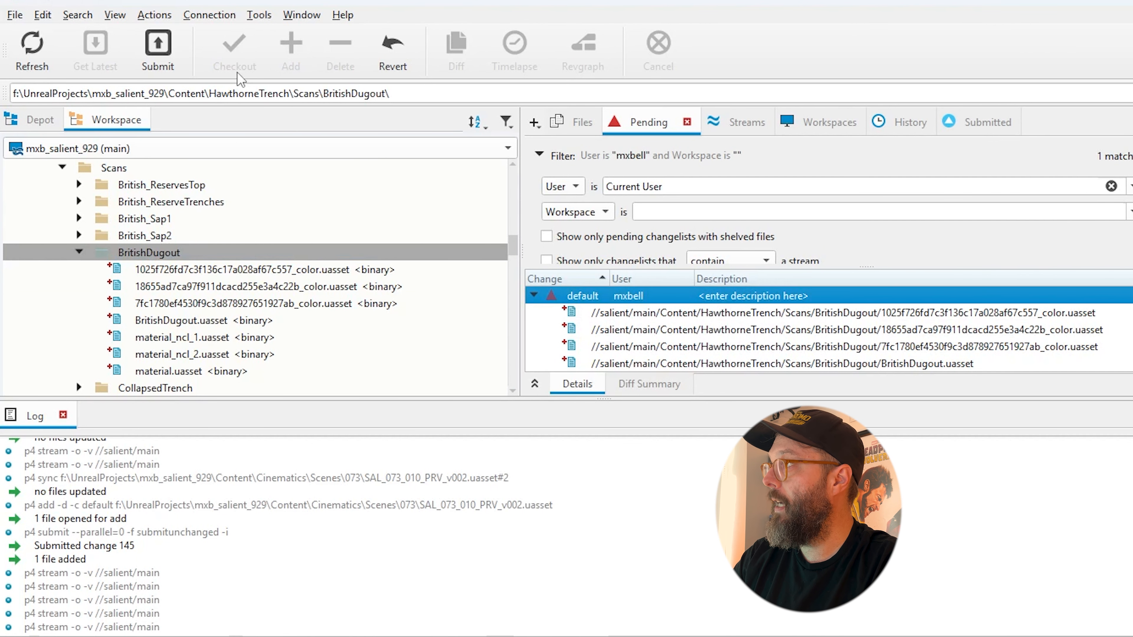
{"action": "left_click", "coordinate": [158, 47]}
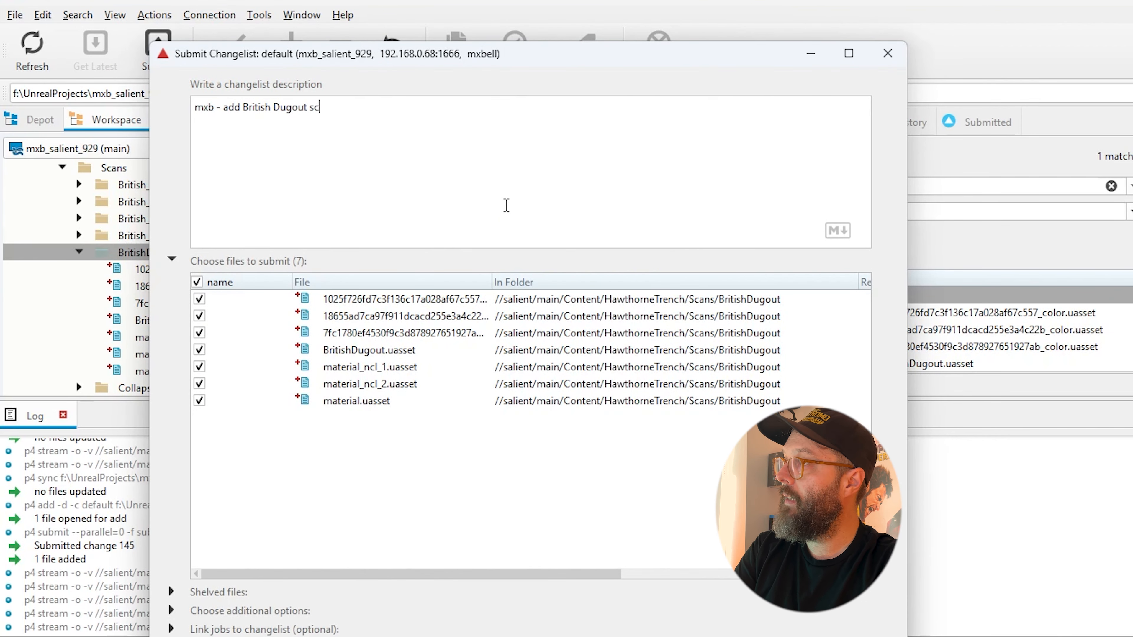
{"action": "left_click", "coordinate": [670, 634]}
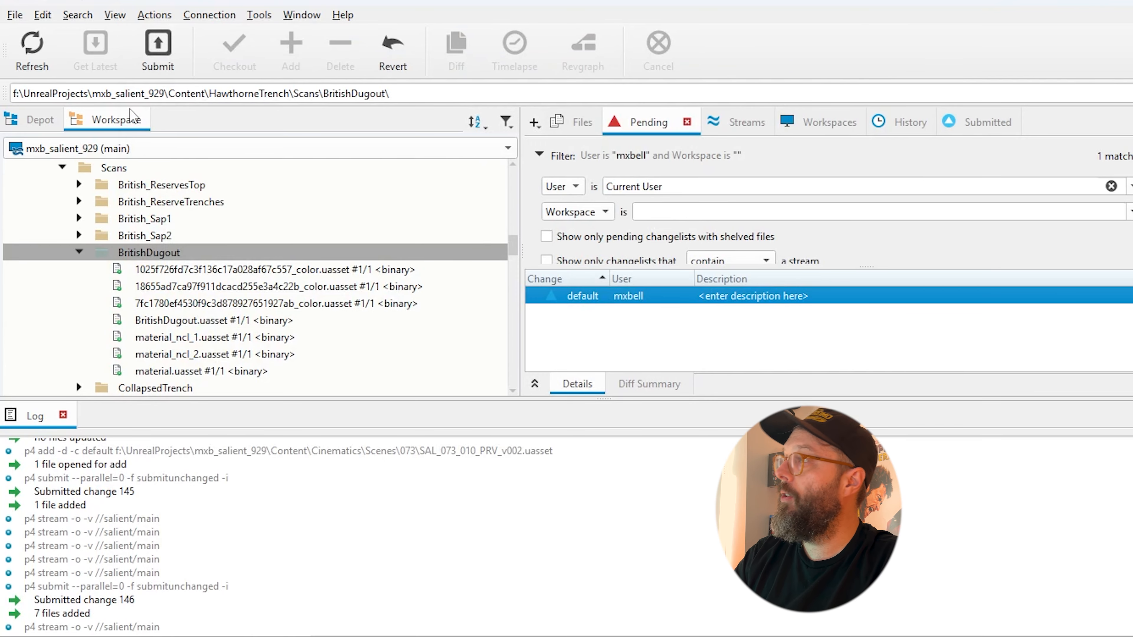
- Examine the depot's HawthorneTrench Scans folder for the submitted BritishDugout files
{"action": "left_click", "coordinate": [31, 123]}
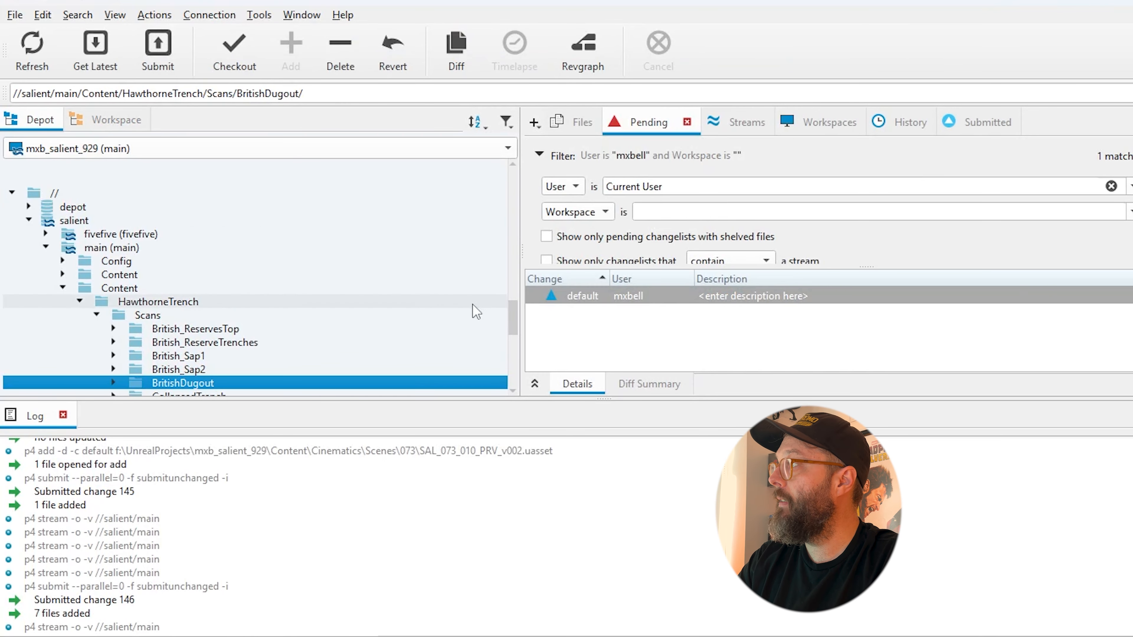
{"action": "left_click_drag", "start_coordinate": [511, 308], "coordinate": [515, 324]}
{"action": "left_click", "coordinate": [113, 329]}
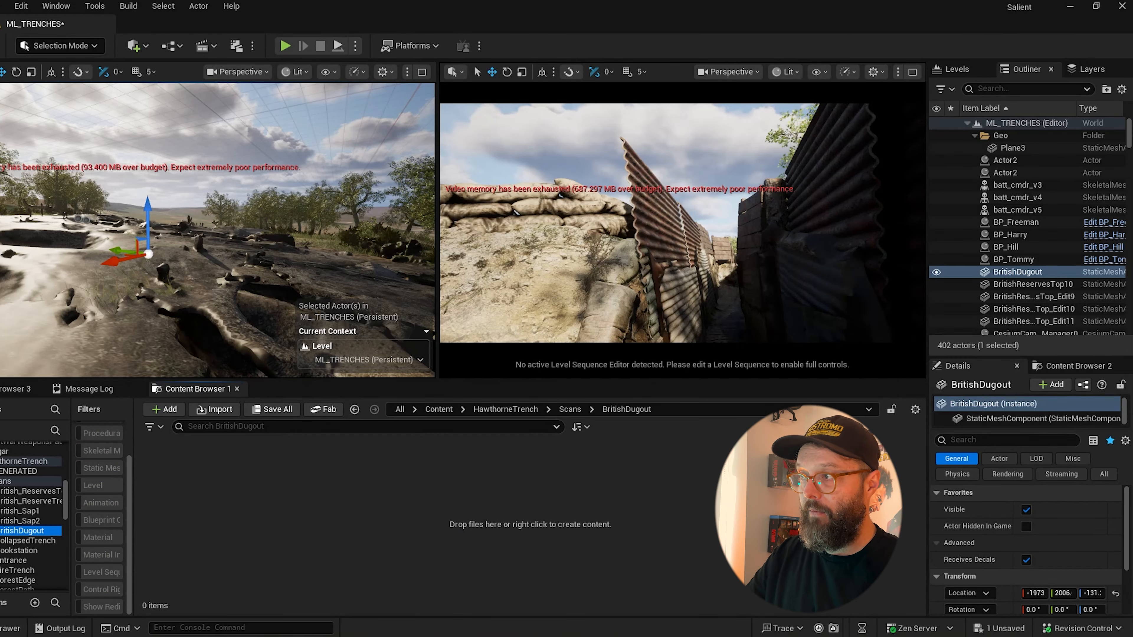
{"action": "right_click", "coordinate": [27, 531]}
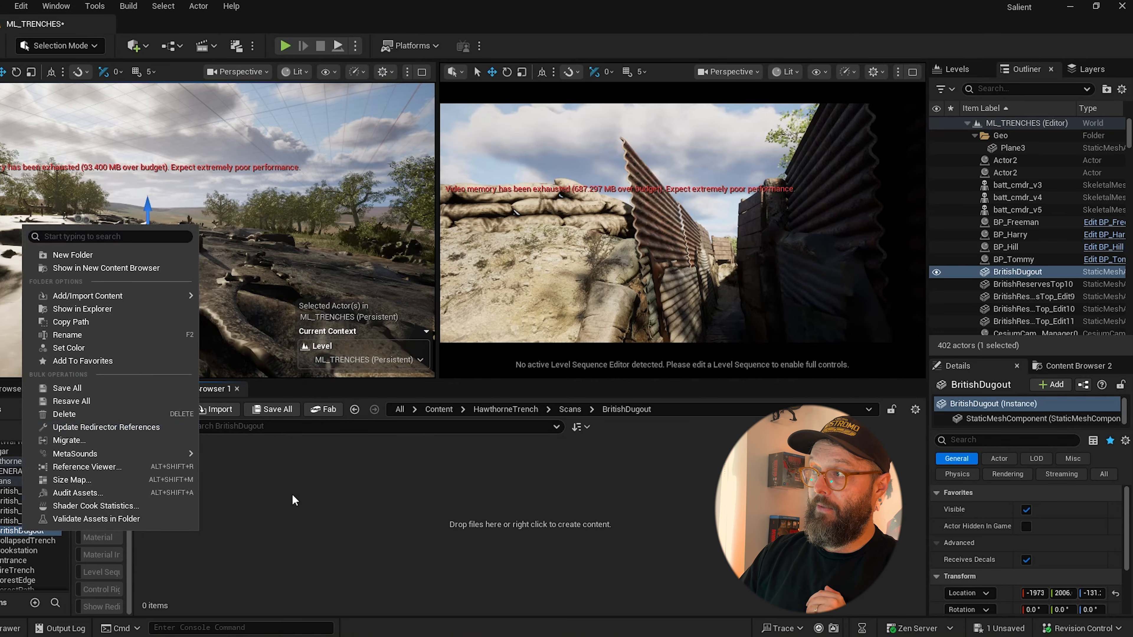
{"action": "left_click", "coordinate": [304, 502]}
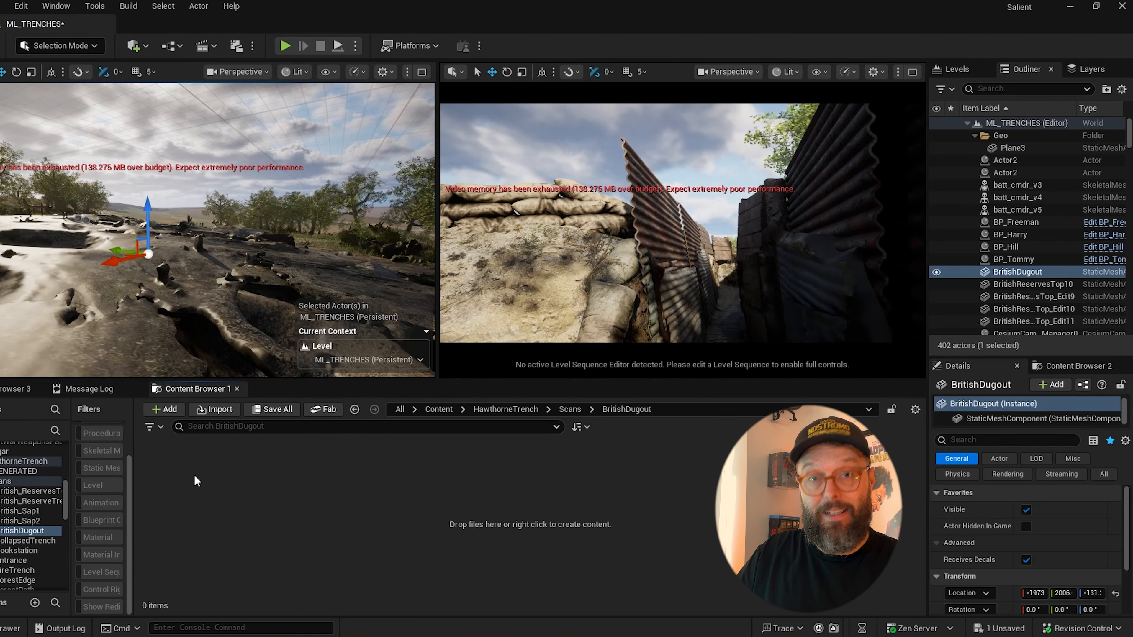
- In the Unreal Editor's Scenes/073 folder, rename SAL_073_010_PRV_v002 to SAL_073_010_PRV_v001a and check the asset out
{"action": "scroll", "coordinate": [63, 494], "scroll_direction": "up", "scroll_amount": 5}
{"action": "scroll", "coordinate": [65, 473], "scroll_direction": "up", "scroll_amount": 3}
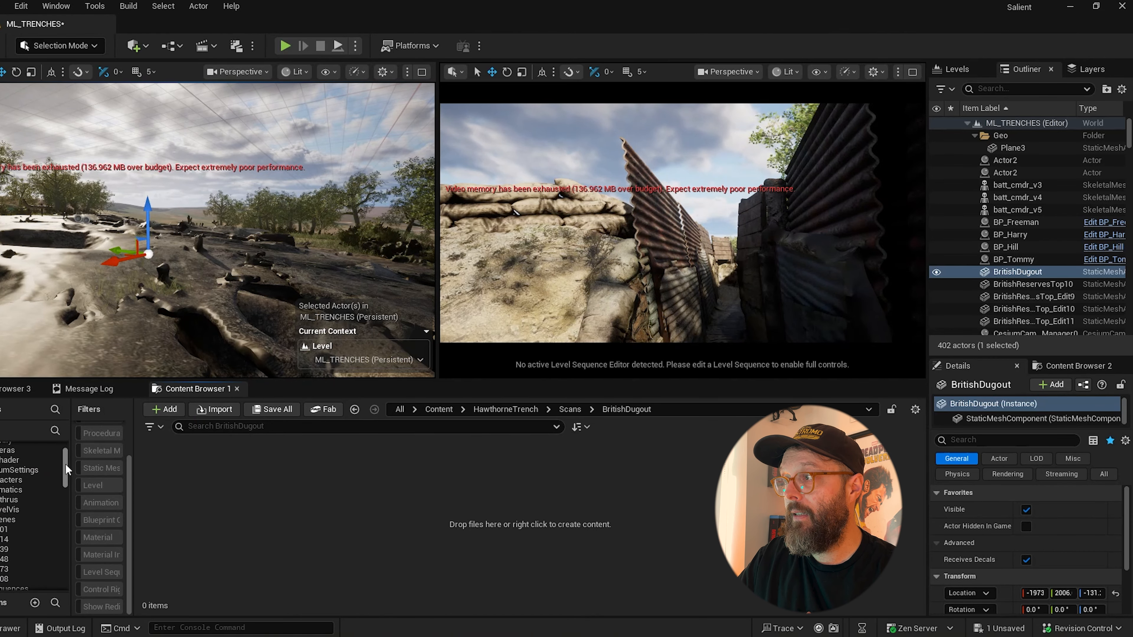
{"action": "scroll", "coordinate": [45, 487], "scroll_direction": "down", "scroll_amount": 3}
{"action": "left_click", "coordinate": [18, 520]}
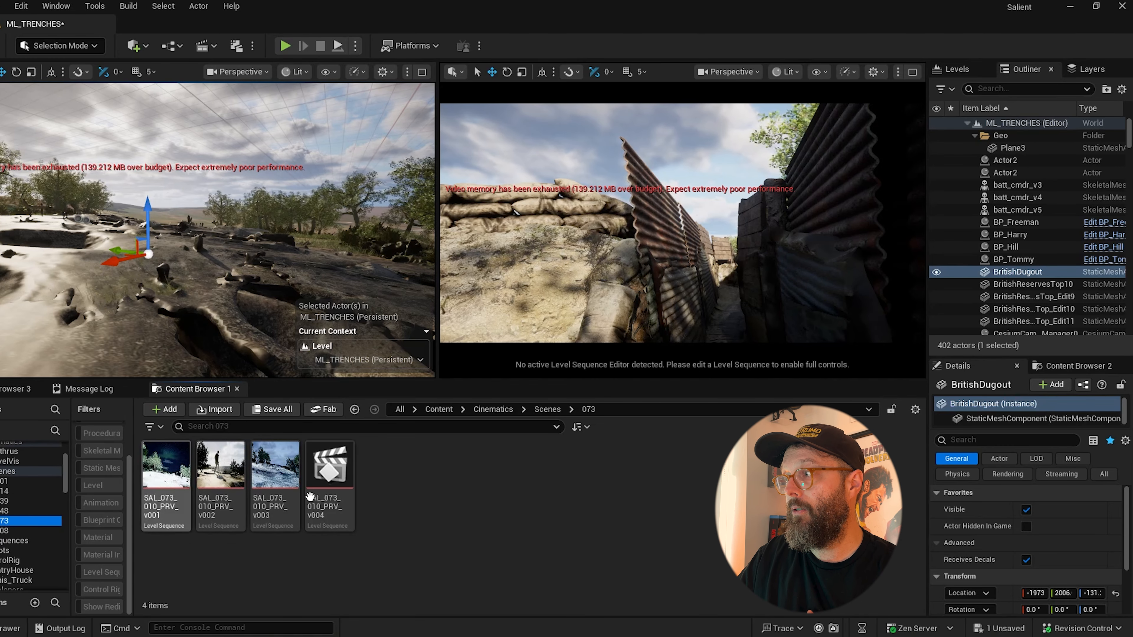
{"action": "left_click", "coordinate": [222, 506]}
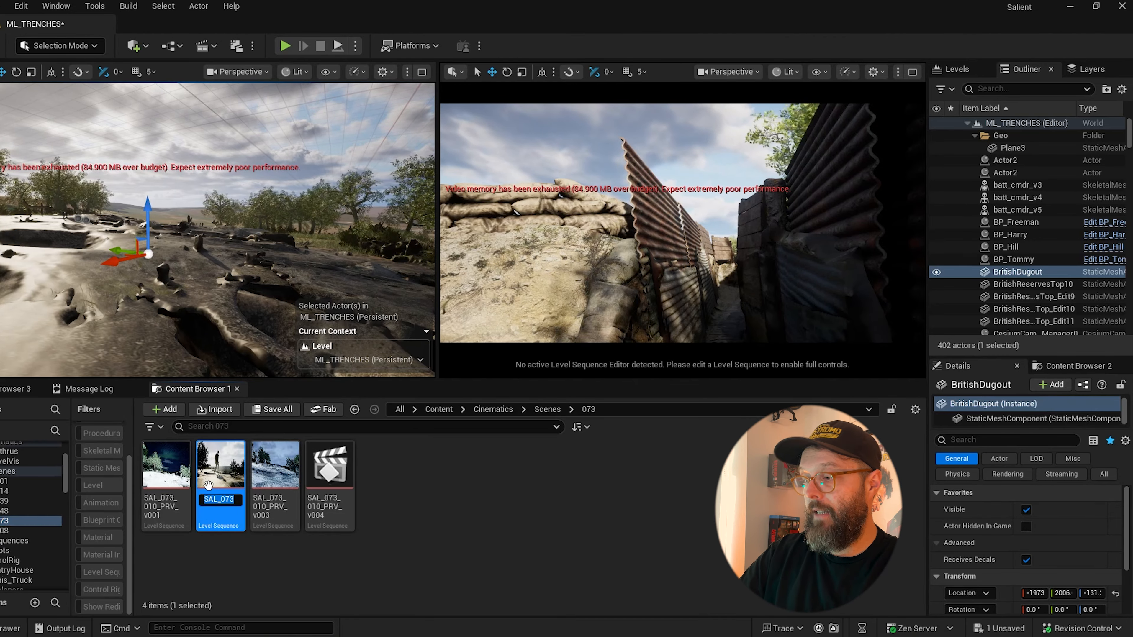
{"action": "type", "text": "1"}
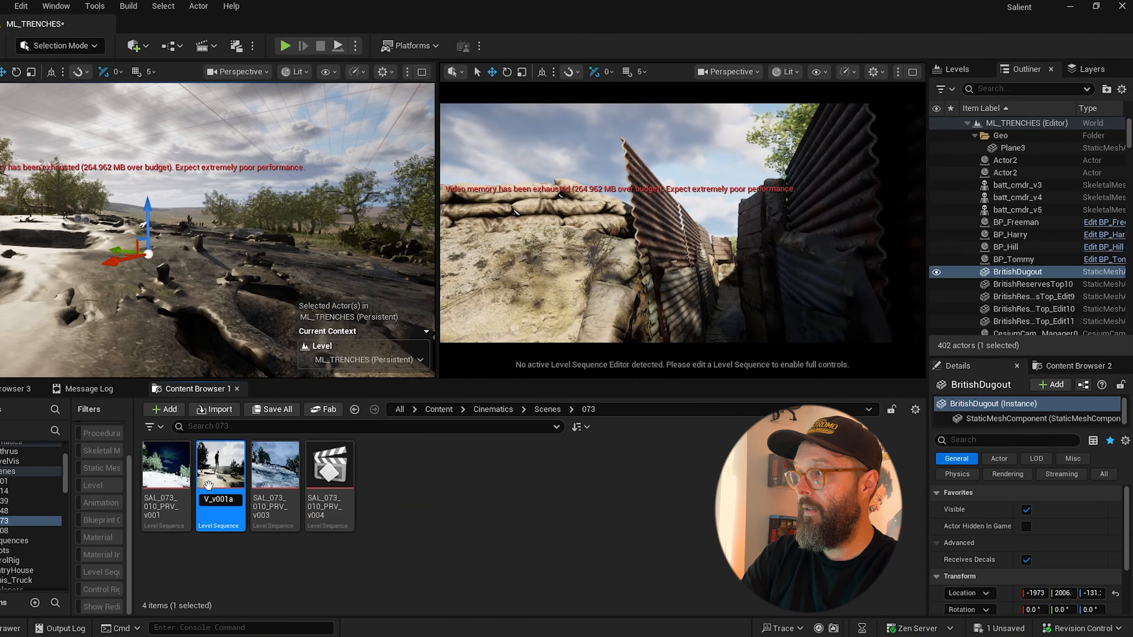
{"action": "type", "text": "a"}
{"action": "key", "text": "Return"}
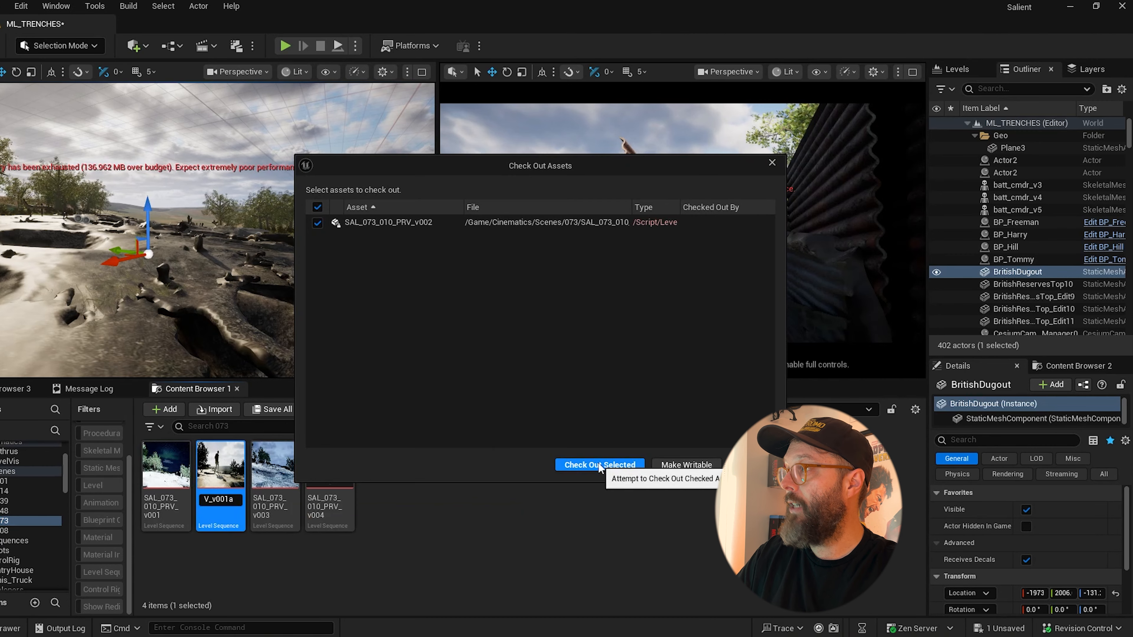
{"action": "left_click", "coordinate": [599, 465]}
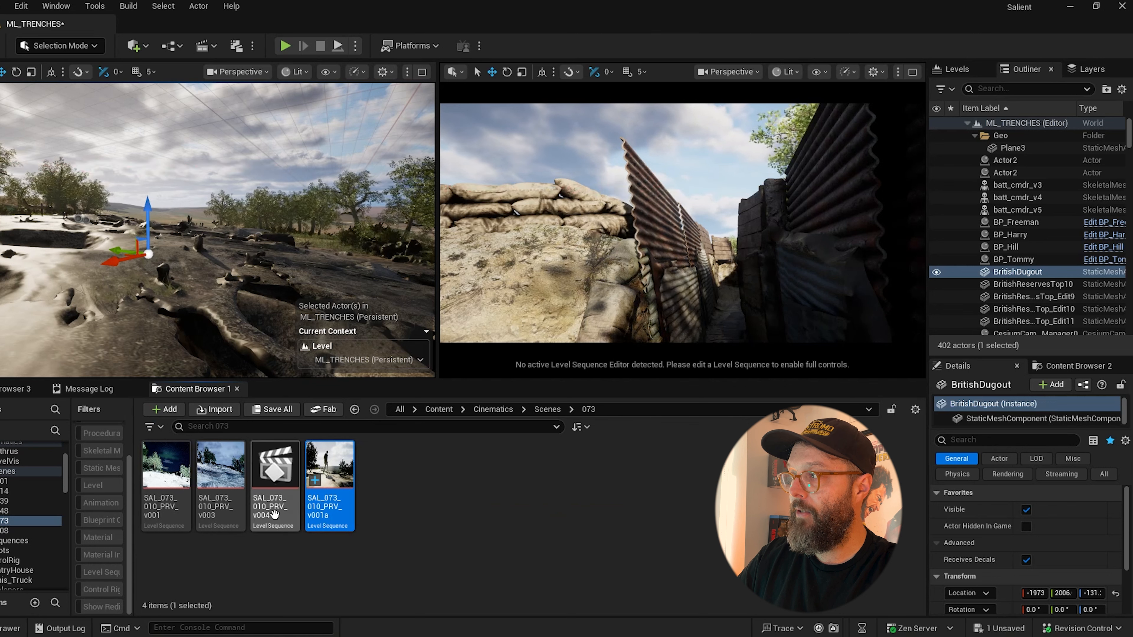
- Try to rename the SAL_073_010_PRV_v001a sequence back to SAL_073_010_PRV_v002
{"action": "right_click", "coordinate": [325, 495]}
{"action": "mouse_move", "coordinate": [342, 501]}
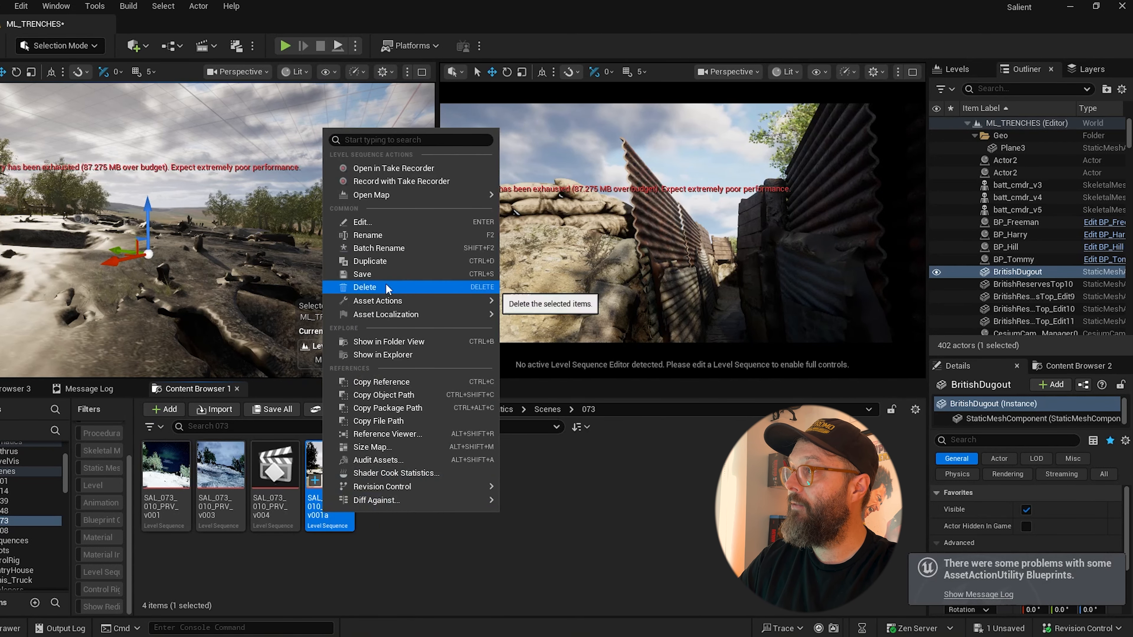
{"action": "left_click", "coordinate": [377, 233]}
{"action": "key", "text": "BackSpace"}
{"action": "key", "text": "BackSpace"}
{"action": "type", "text": "2"}
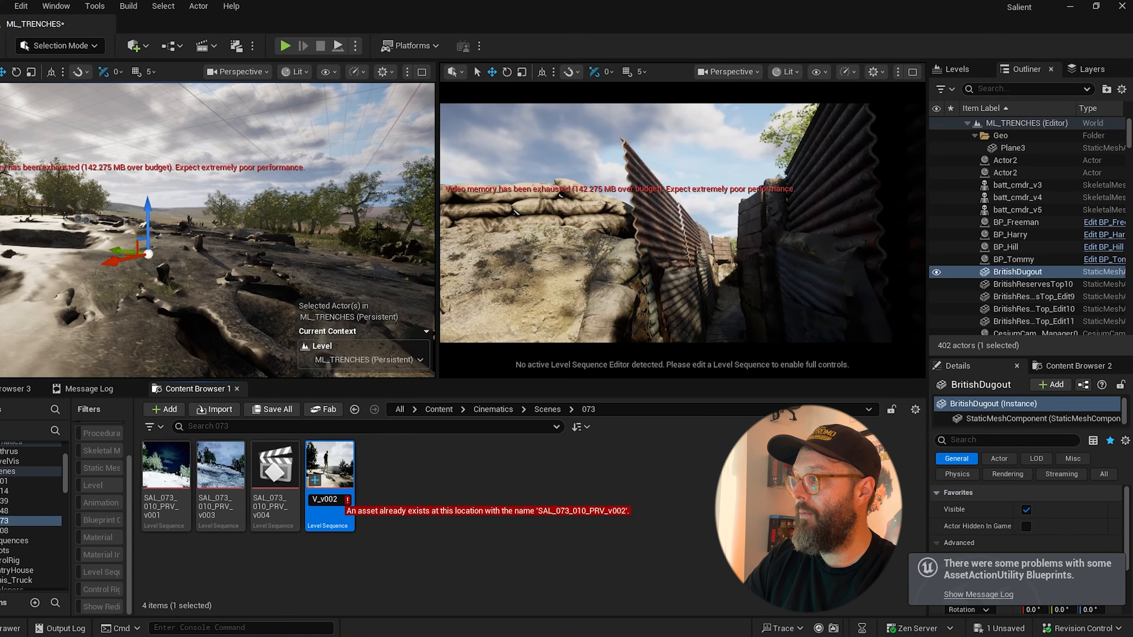
{"action": "key", "text": "Escape"}
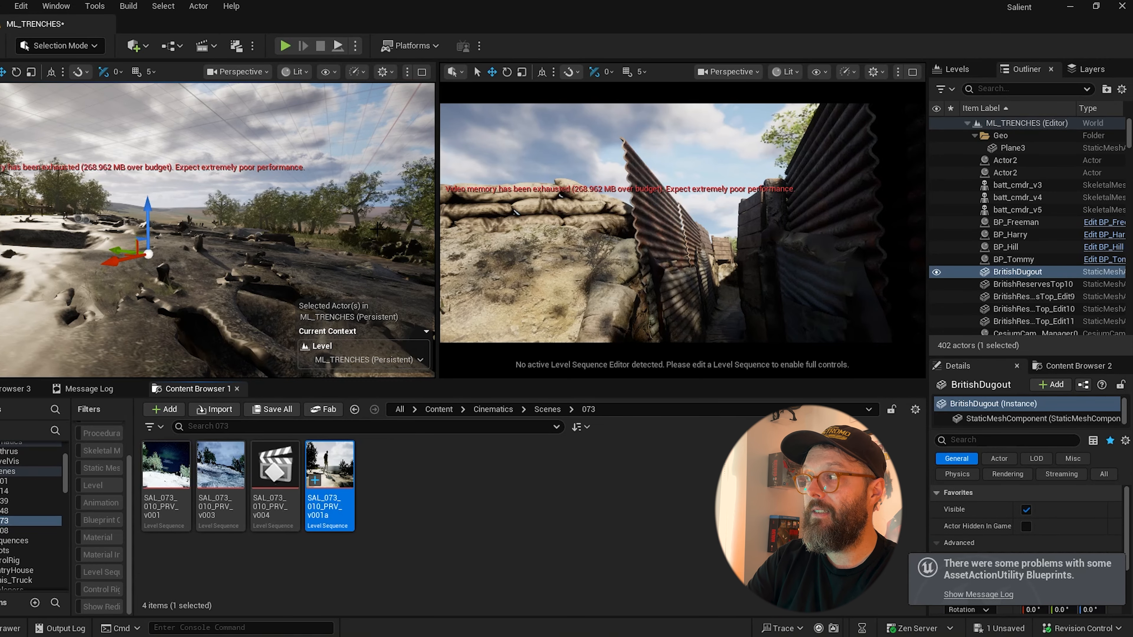
- Update the redirector references in the 073 folder and delete the unreferenced redirectors
{"action": "right_click", "coordinate": [6, 526]}
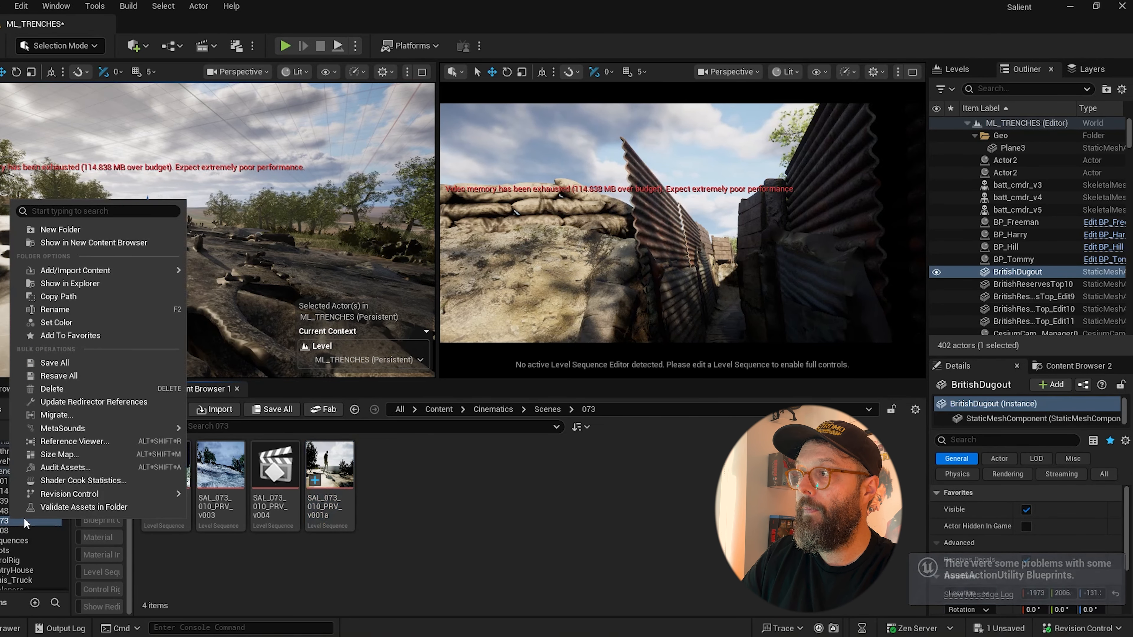
{"action": "left_click", "coordinate": [67, 408]}
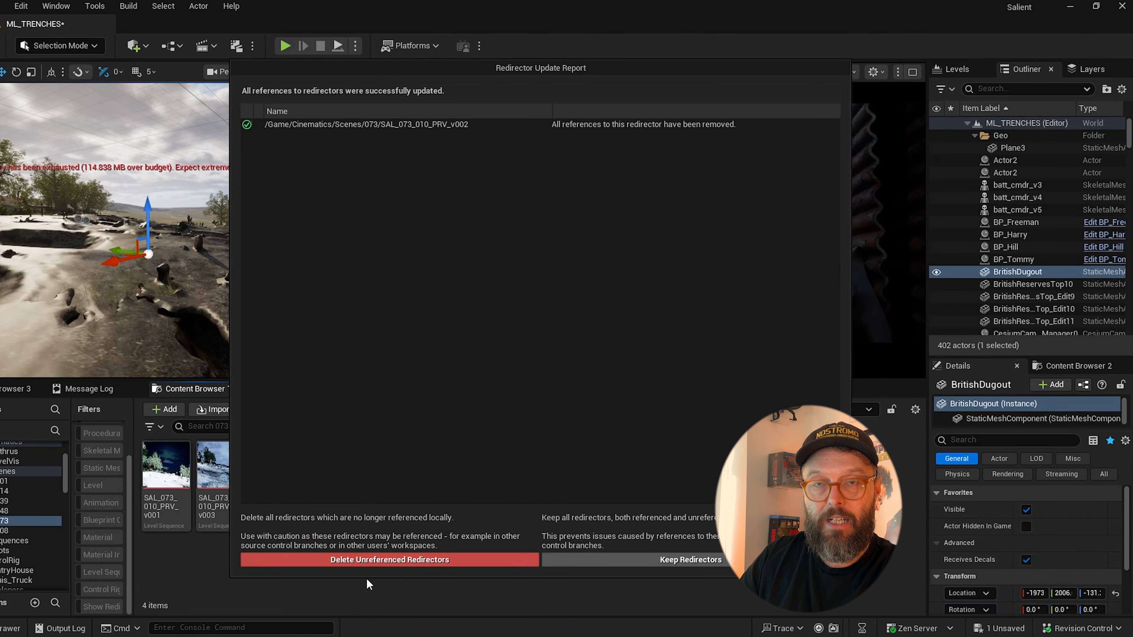
{"action": "left_click", "coordinate": [382, 560]}
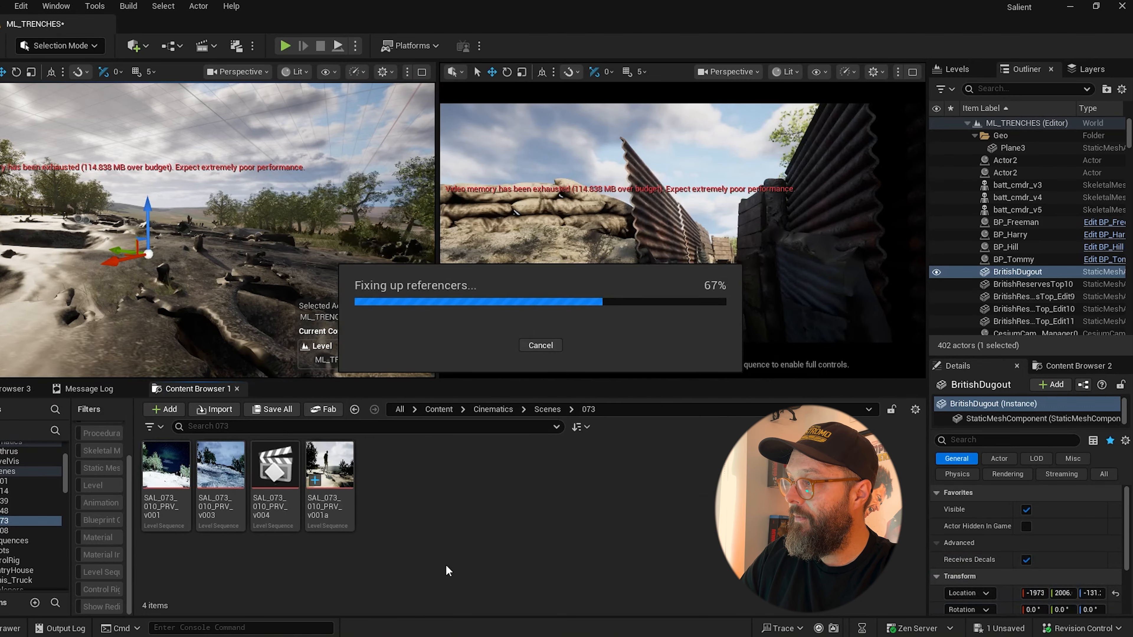
- Rename the SAL_073_010_PRV_v001a level sequence to SAL_073_010_PRV_v002
{"action": "right_click", "coordinate": [329, 509]}
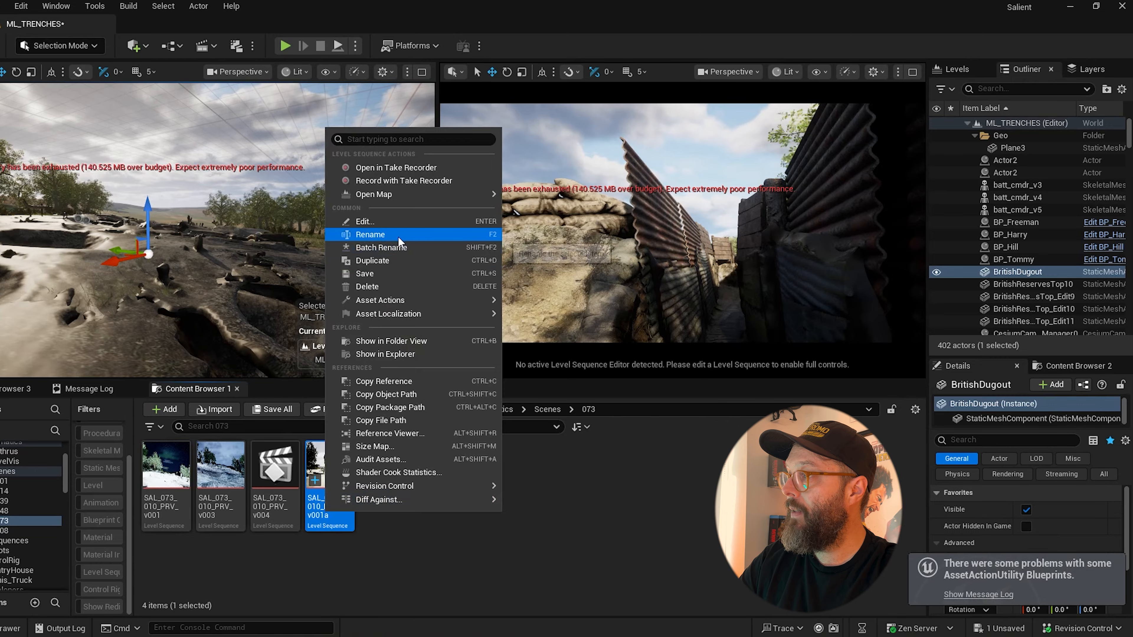
{"action": "left_click", "coordinate": [371, 234]}
{"action": "key", "text": "Right"}
{"action": "key", "text": "BackSpace"}
{"action": "key", "text": "BackSpace"}
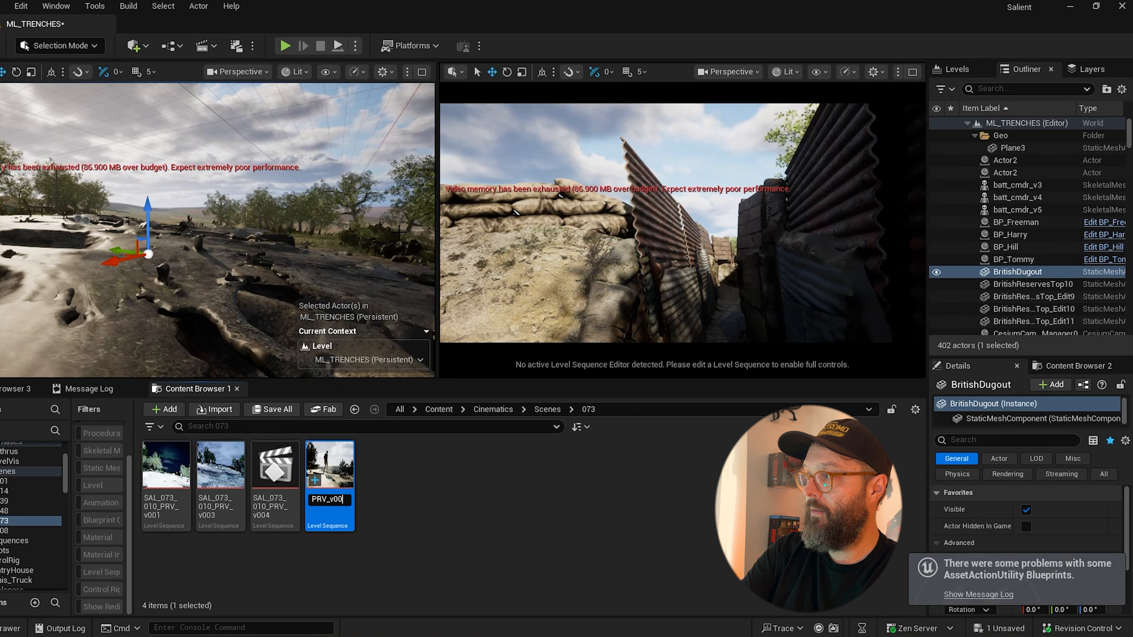
{"action": "type", "text": "2"}
{"action": "key", "text": "Return"}
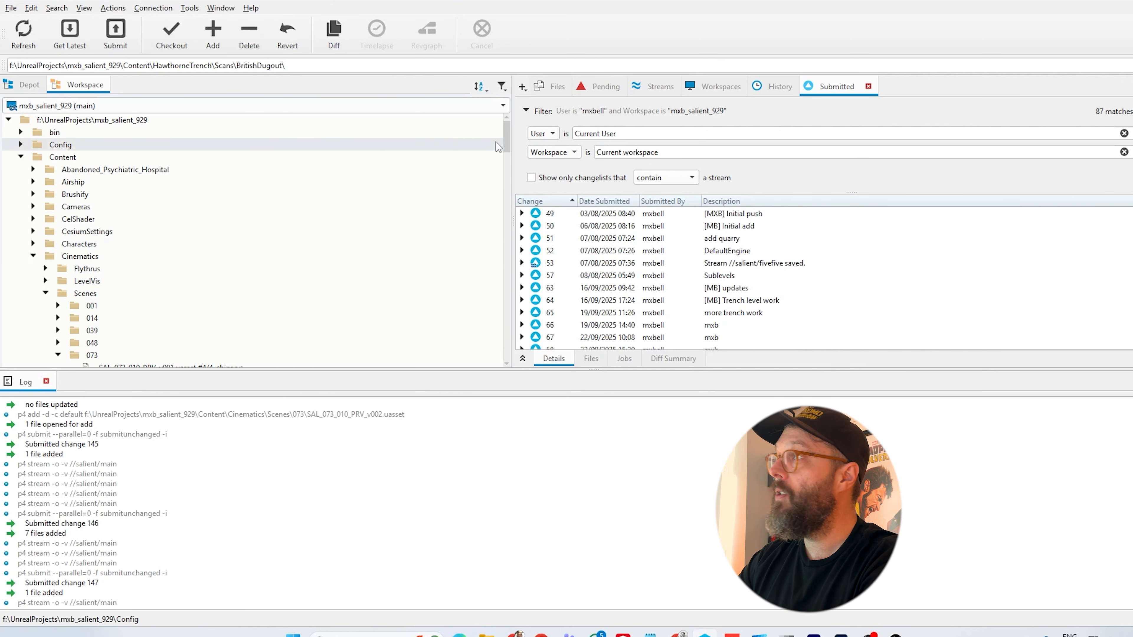
- In the P4V workspace tree, expand scene folder 108 and examine the revision numbers of its shot sequences
{"action": "left_click_drag", "start_coordinate": [507, 135], "coordinate": [507, 154]}
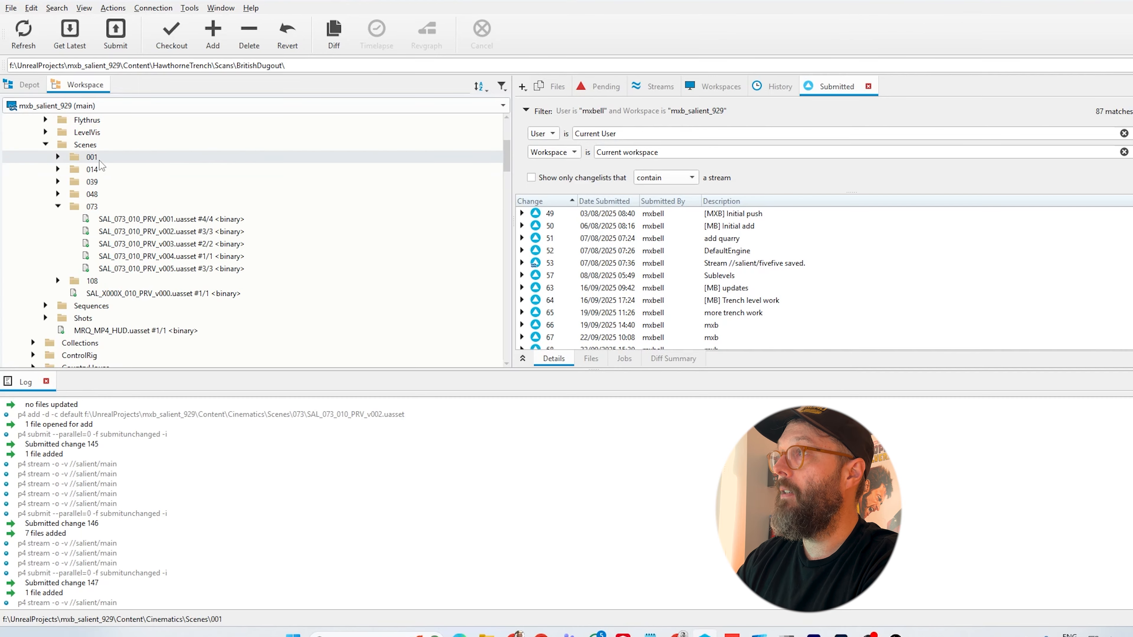
{"action": "left_click", "coordinate": [58, 281]}
{"action": "left_click", "coordinate": [209, 305]}
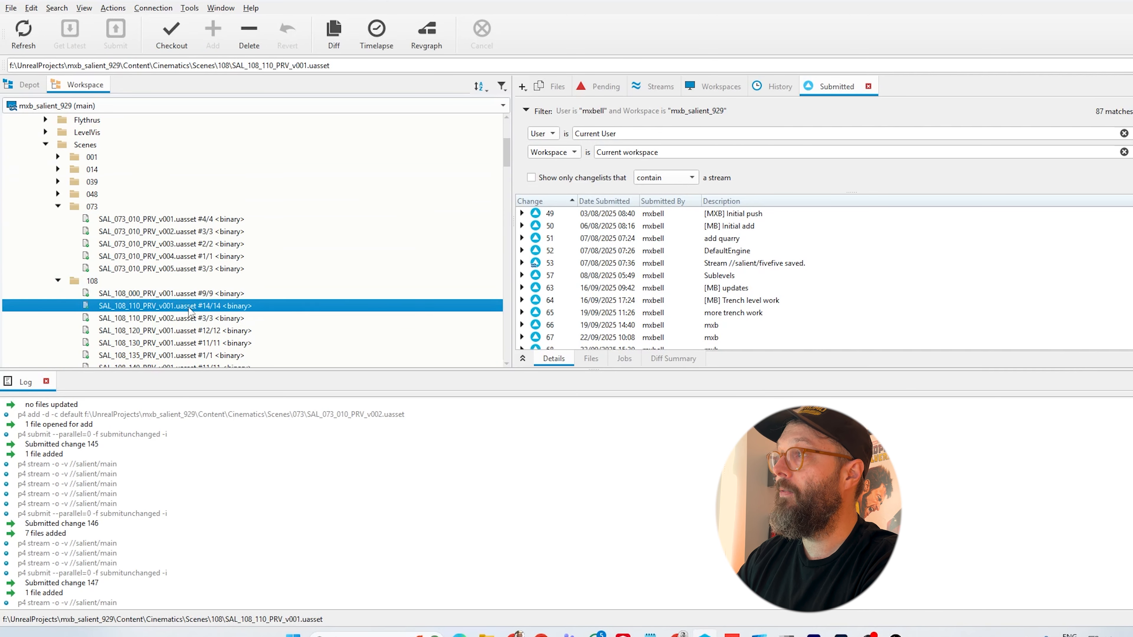
{"action": "scroll", "coordinate": [231, 226], "scroll_direction": "down", "scroll_amount": 2}
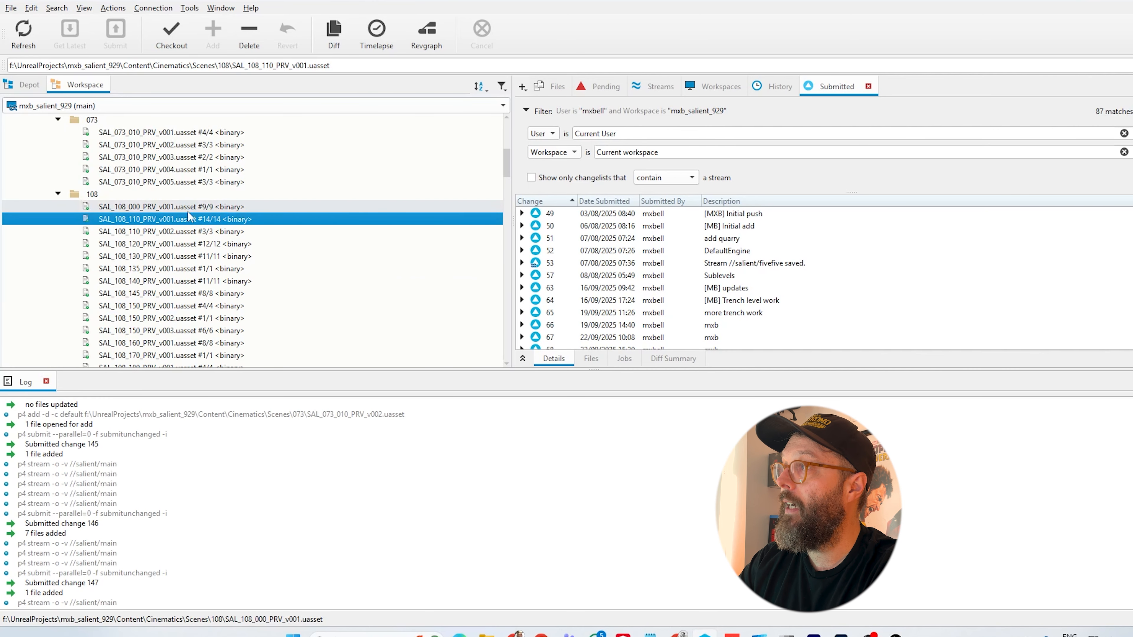
- Open the file history of SAL_108_110_PRV_v001.uasset in folder 108 and select revision 8, submitted as changelist 131
{"action": "right_click", "coordinate": [204, 223]}
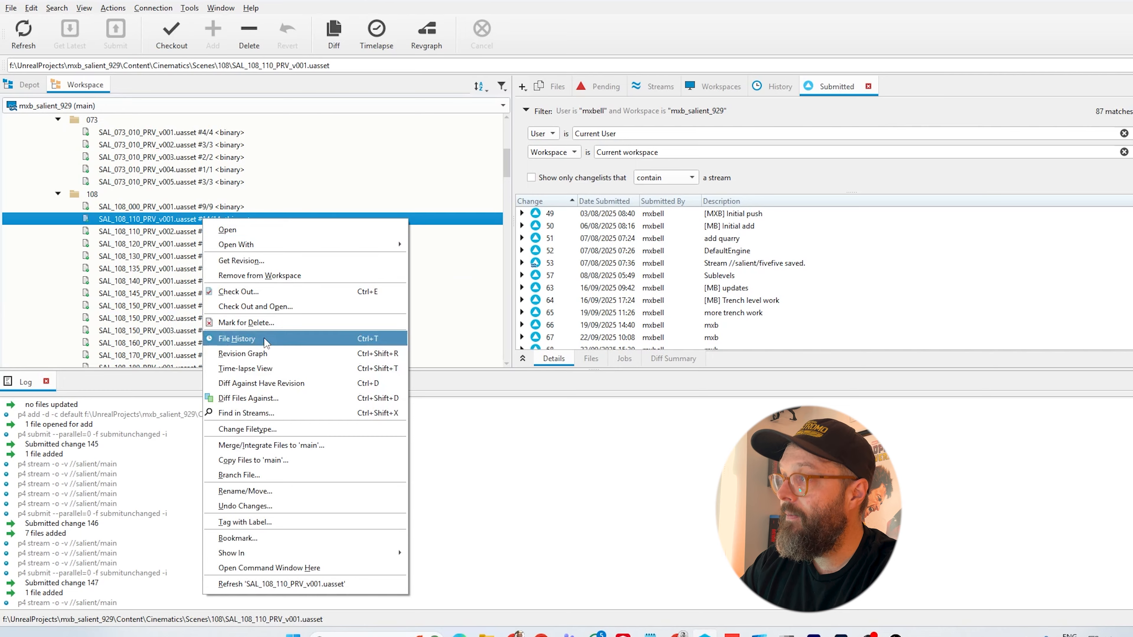
{"action": "left_click", "coordinate": [251, 340]}
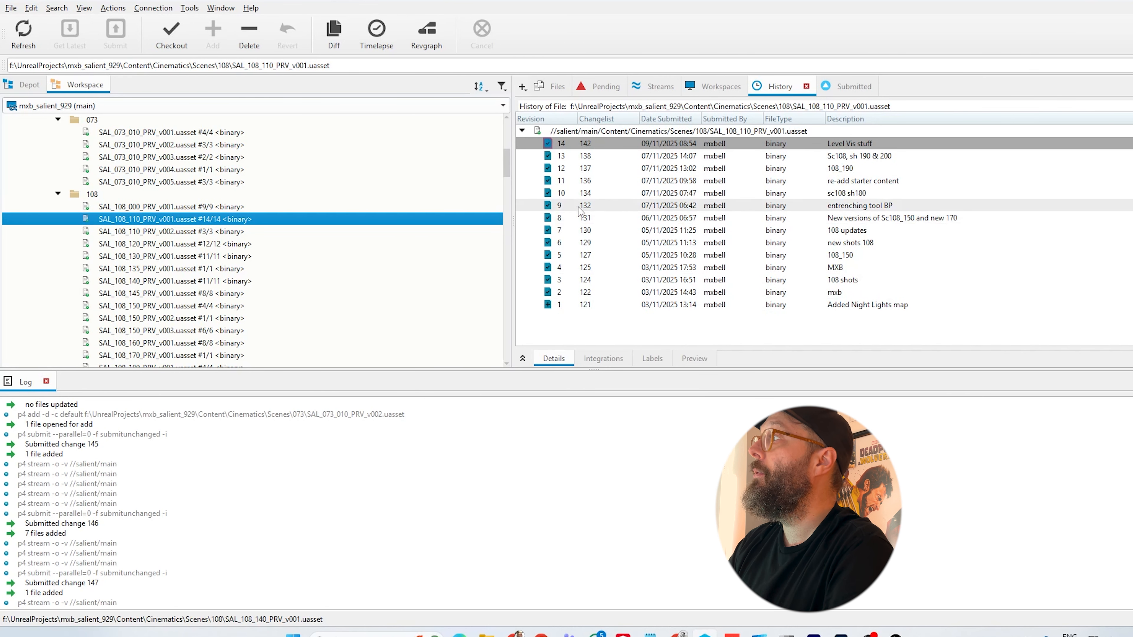
{"action": "left_click", "coordinate": [677, 218]}
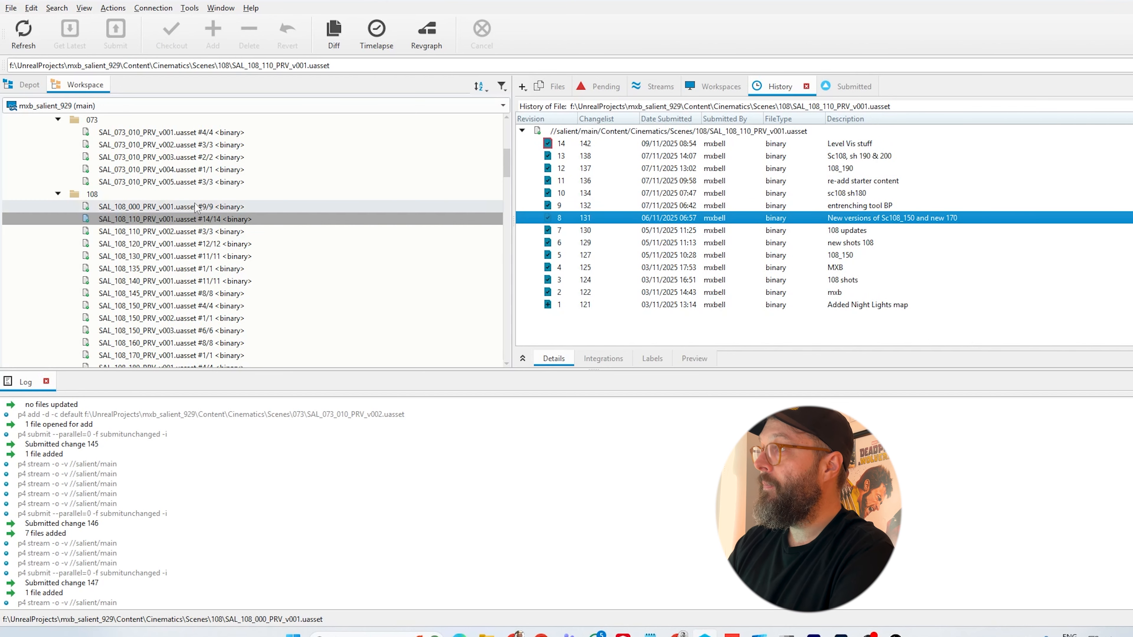
- Get revision 8 of SAL_108_110_PRV_v001.uasset into the workspace, specifying it by revision number
{"action": "right_click", "coordinate": [174, 220]}
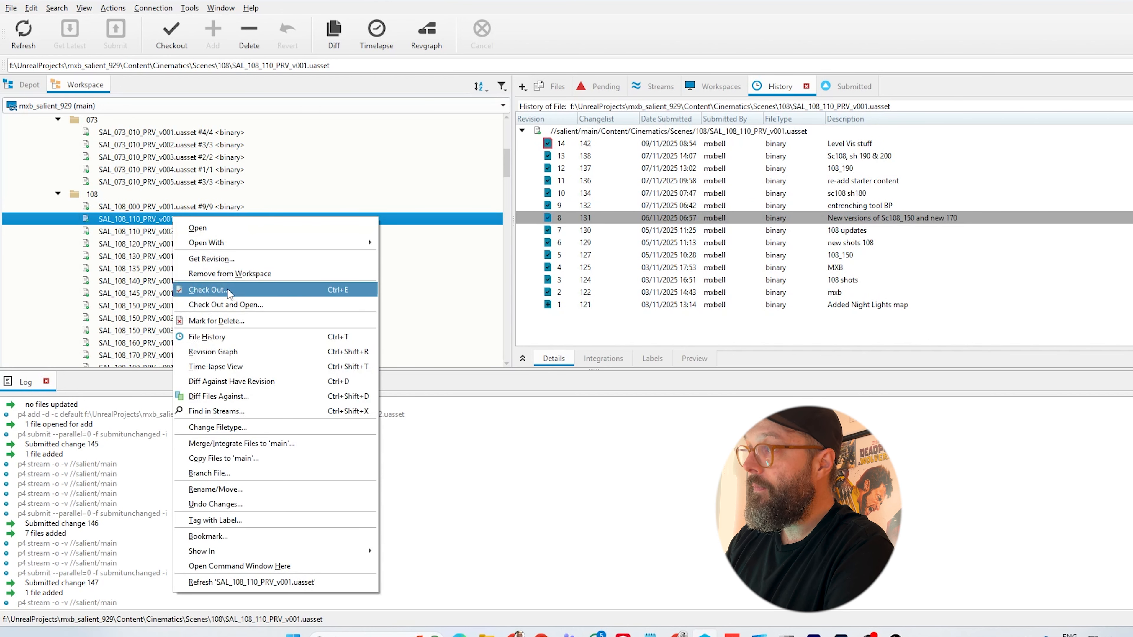
{"action": "left_click", "coordinate": [211, 259]}
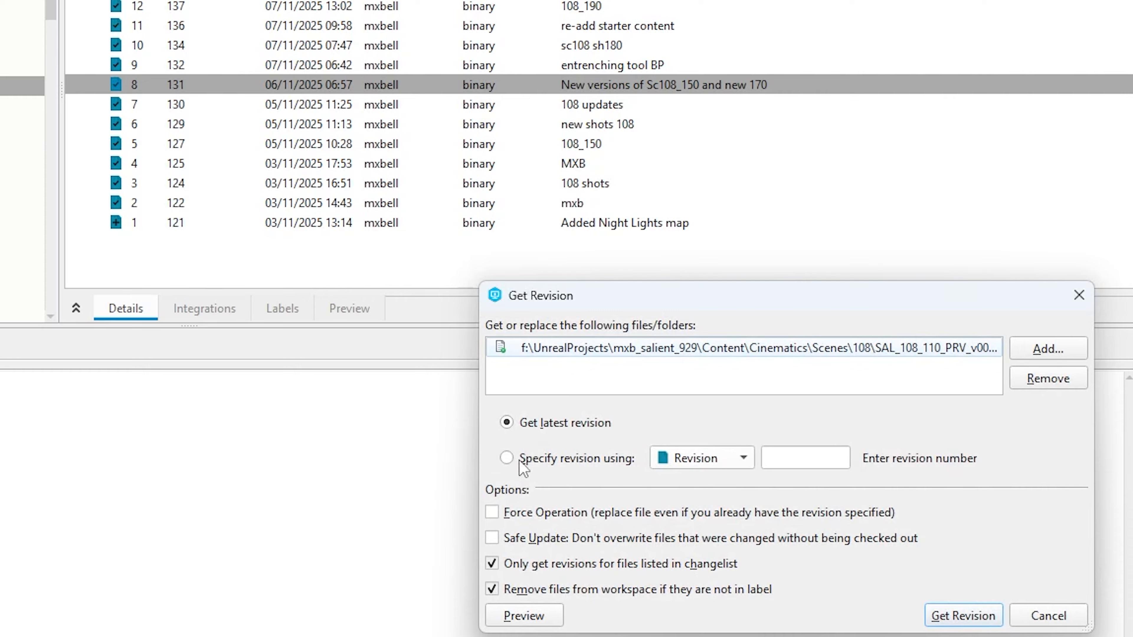
{"action": "left_click", "coordinate": [521, 460]}
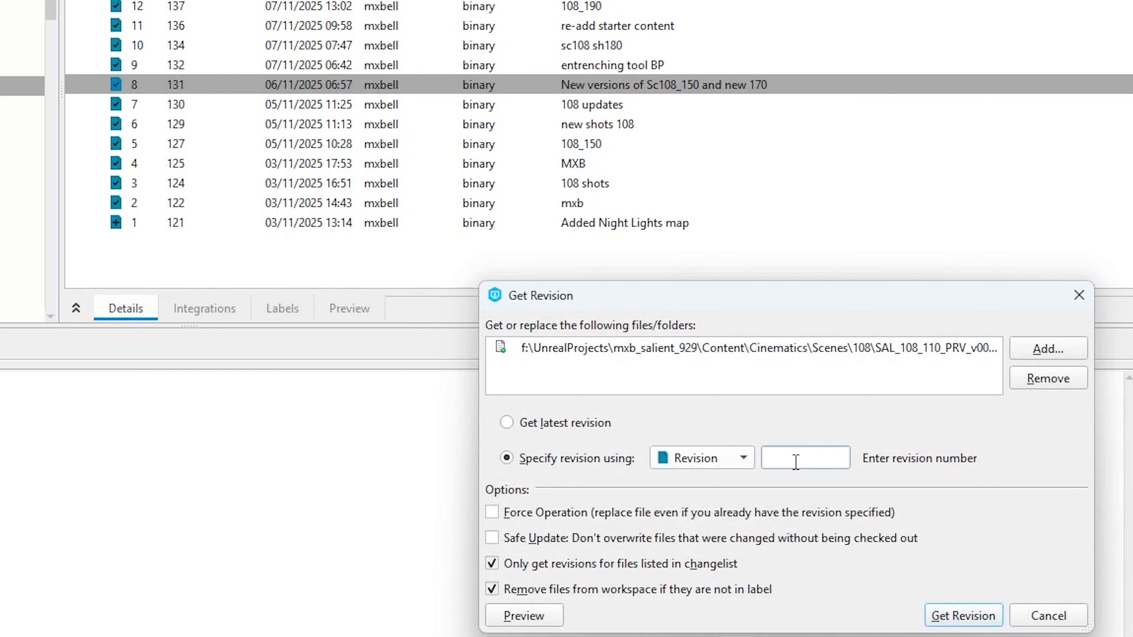
{"action": "left_click", "coordinate": [737, 464]}
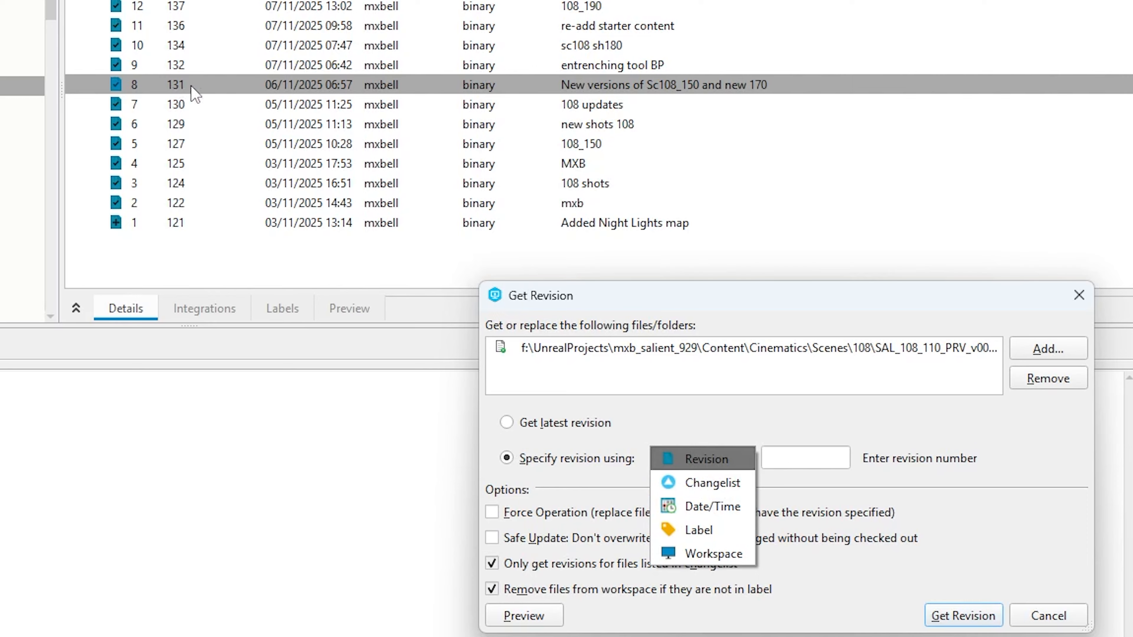
{"action": "left_click", "coordinate": [759, 429]}
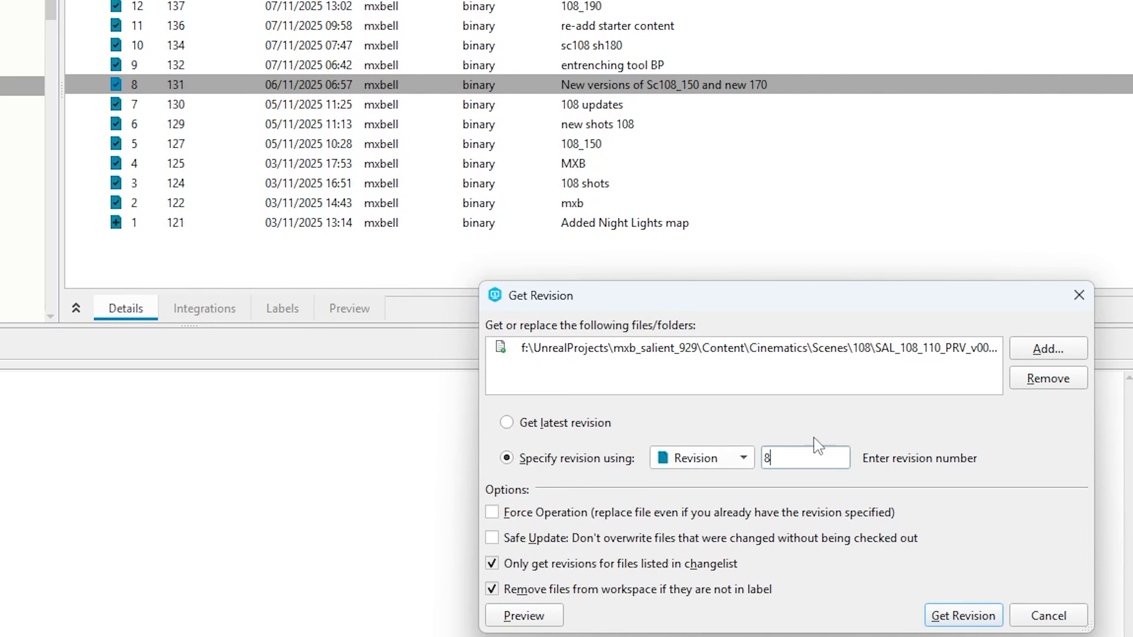
{"action": "left_click", "coordinate": [973, 610]}
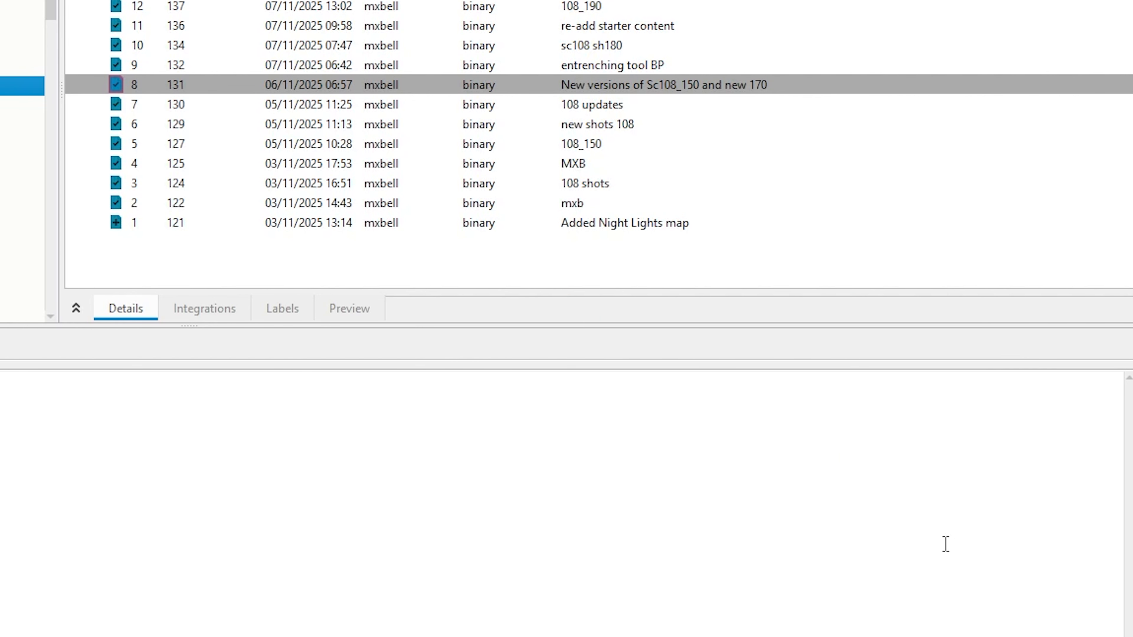